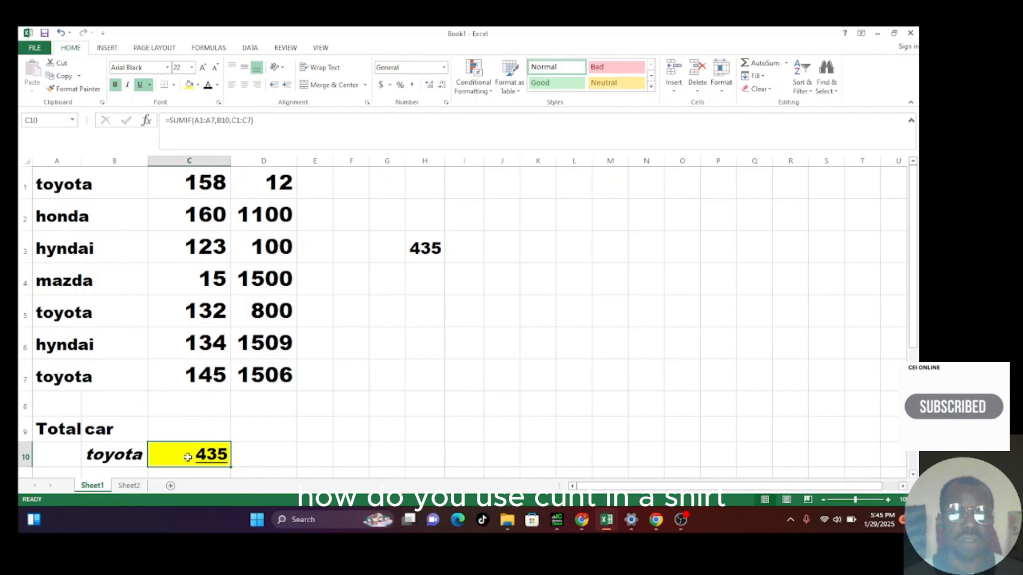
# Clear the contents of cell H3.
pyautogui.moveTo(188, 457); pyautogui.dragTo(463, 341)
pyautogui.click(434, 248)
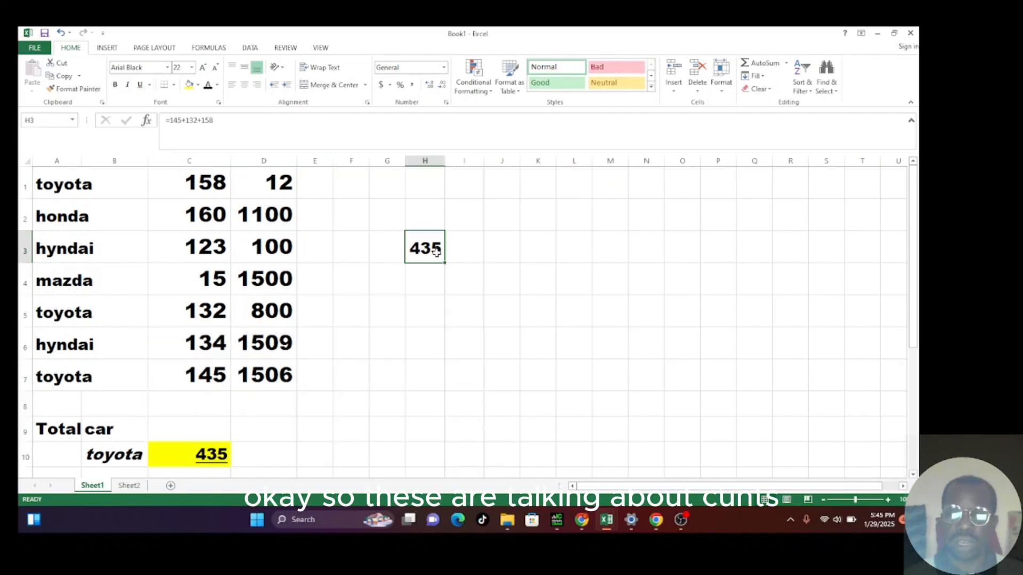
pyautogui.press('BackSpace')
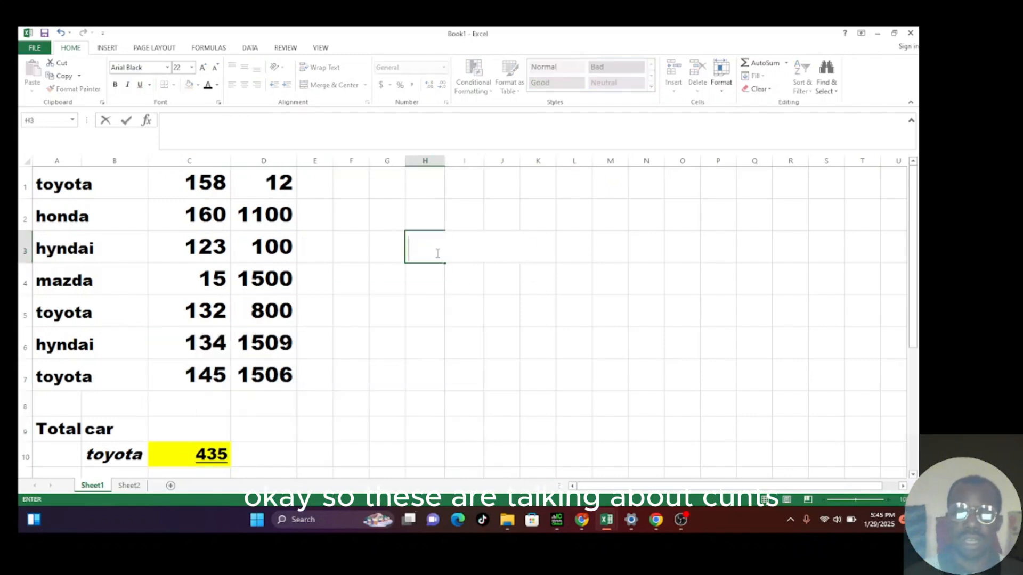
# Enter the label "count" in cell H1 and widen column H to fit it.
pyautogui.click(434, 197)
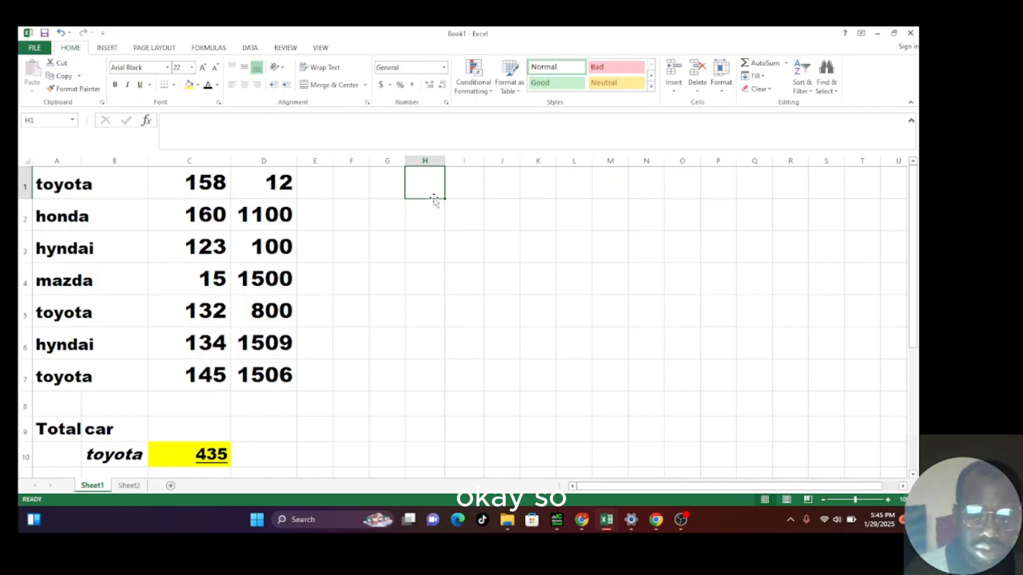
pyautogui.write('cou')
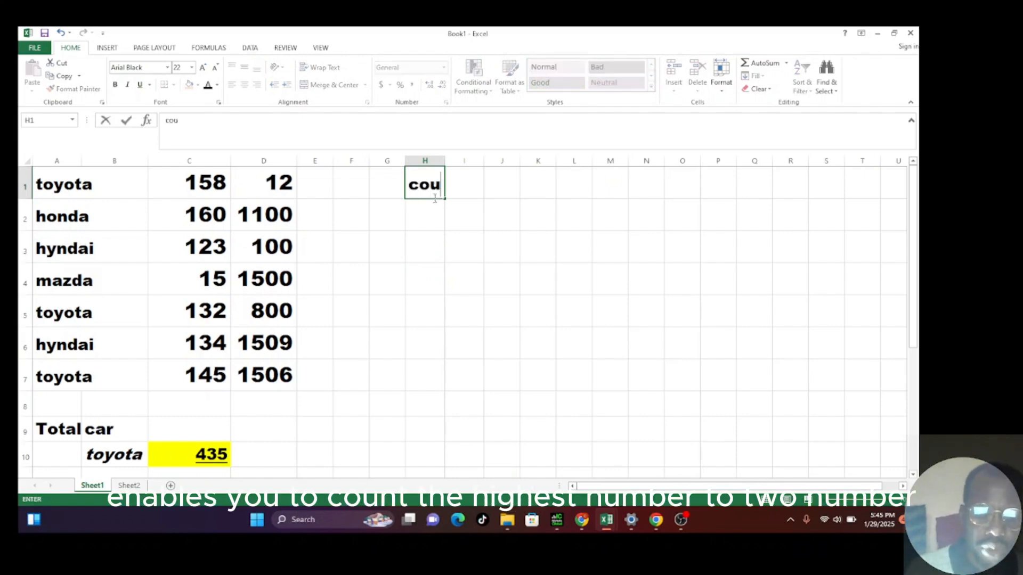
pyautogui.write('nt')
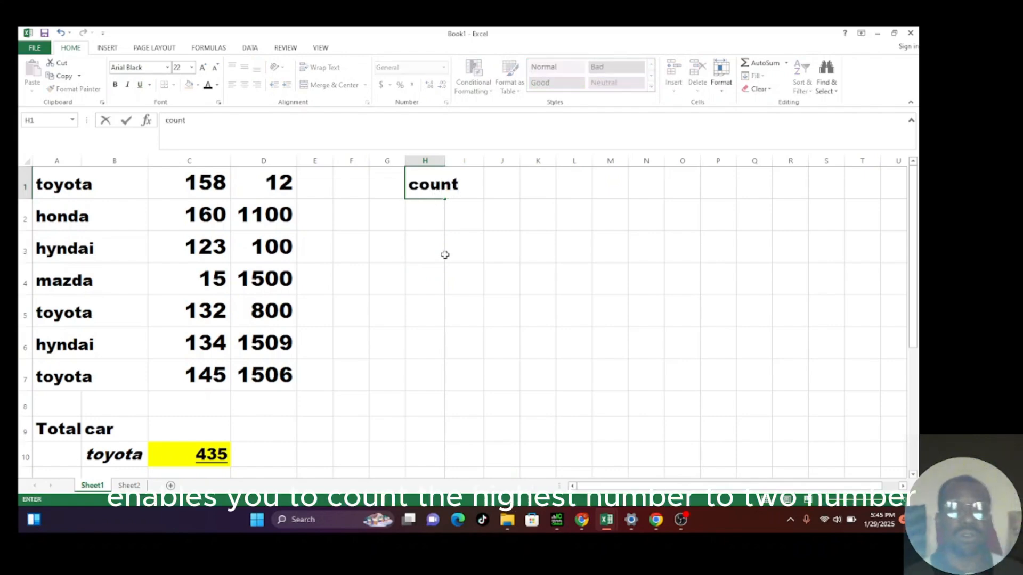
pyautogui.click(445, 255)
pyautogui.moveTo(445, 256); pyautogui.dragTo(498, 213)
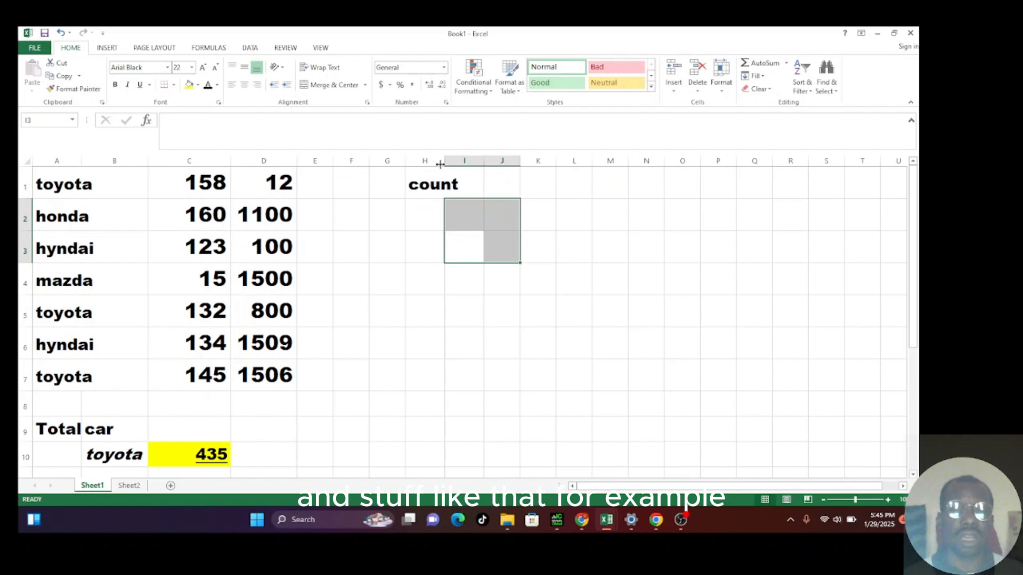
pyautogui.moveTo(440, 164); pyautogui.dragTo(491, 164)
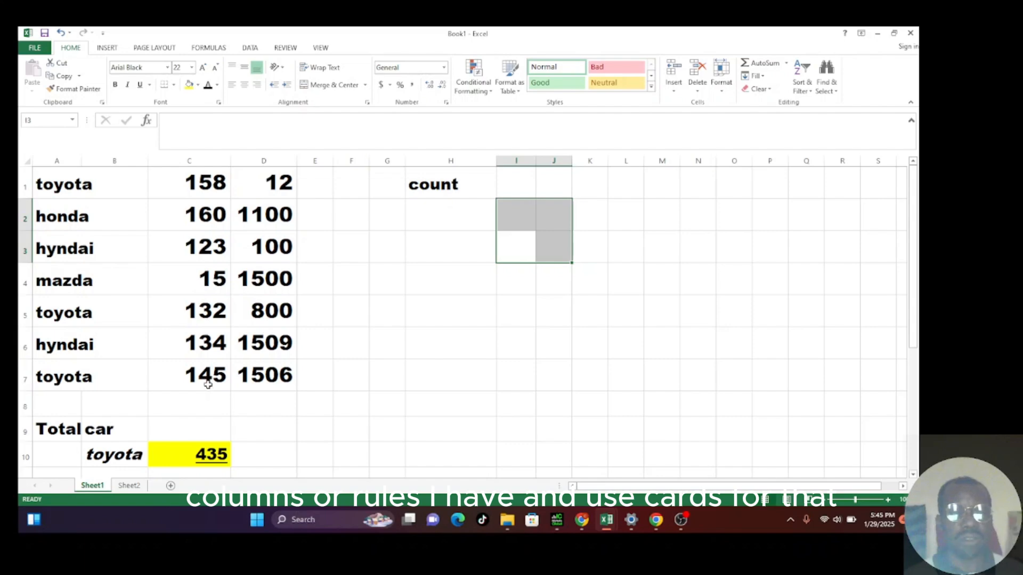
# Clear the old SUMIF total in C10 and its "toyota" criterion in B10.
pyautogui.click(184, 460)
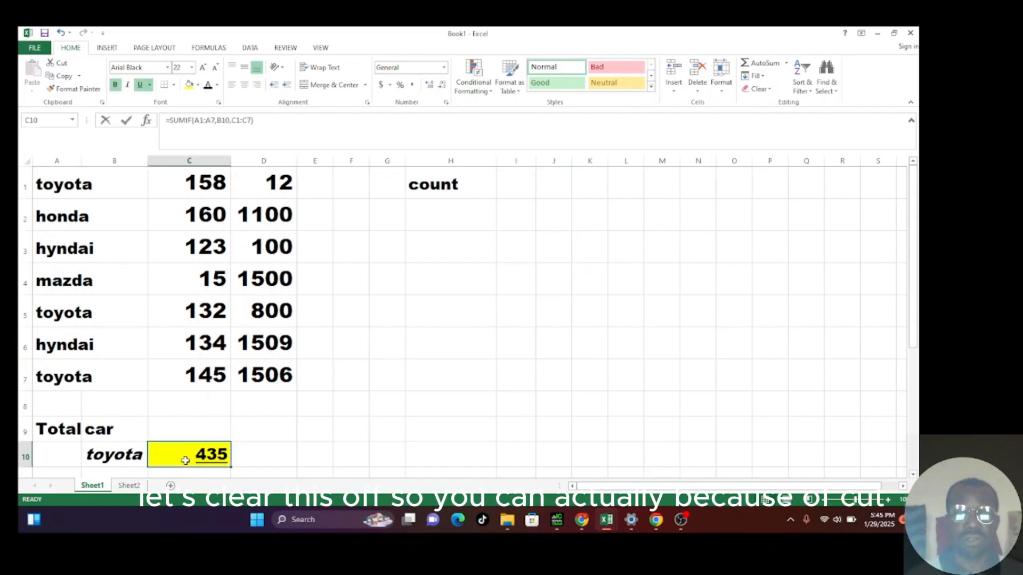
pyautogui.press('BackSpace')
pyautogui.click(129, 462)
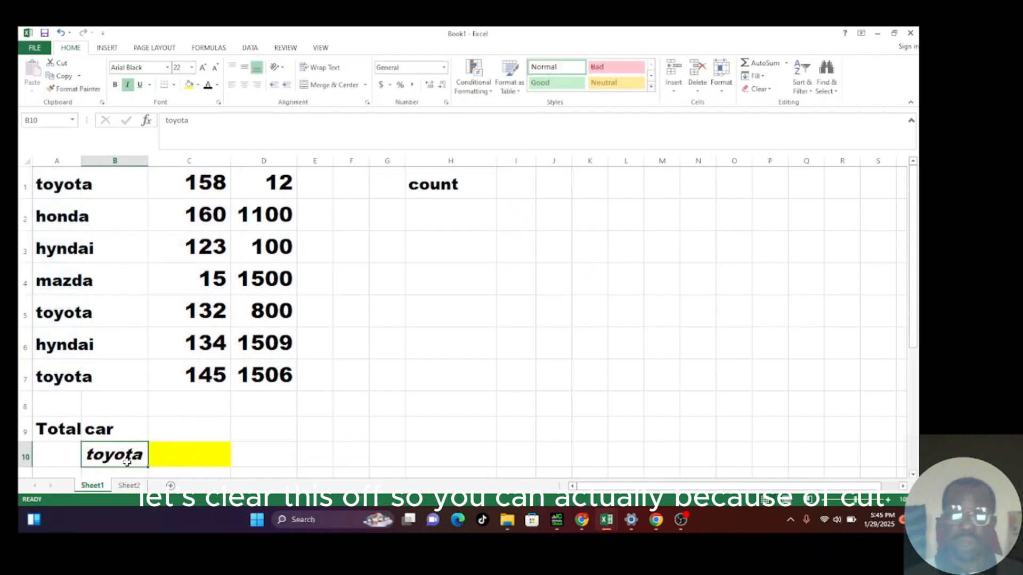
pyautogui.press('BackSpace')
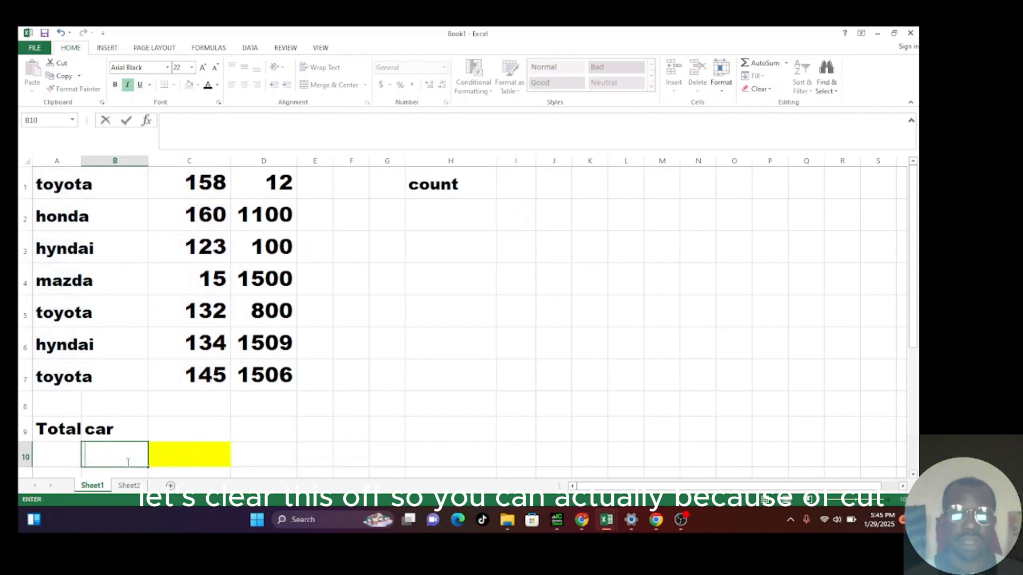
# Replace the text in cell B9 with "count" so that the row label reads "Total count".
pyautogui.click(96, 432)
pyautogui.press('BackSpace')
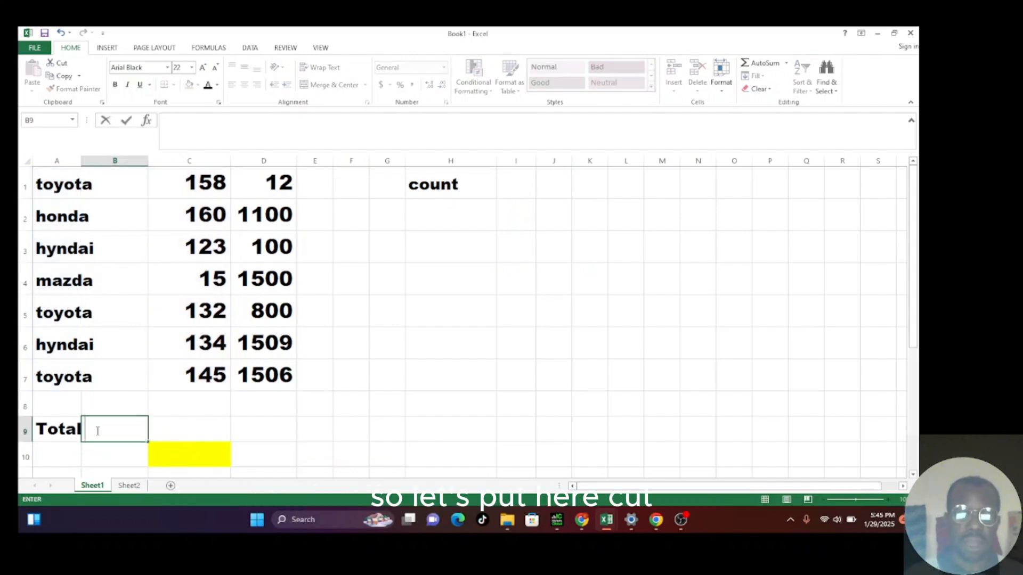
pyautogui.write('c')
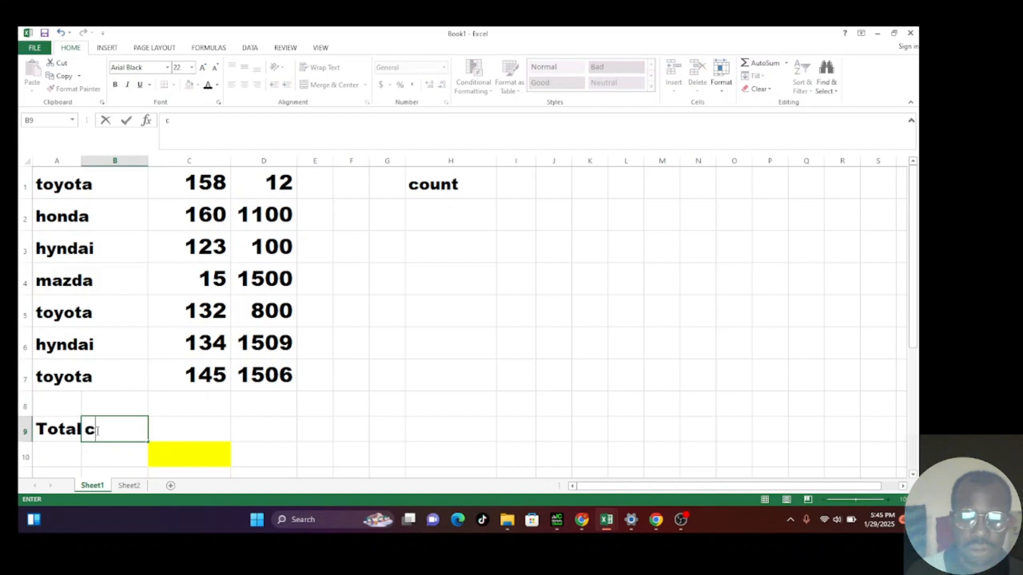
pyautogui.write('ount')
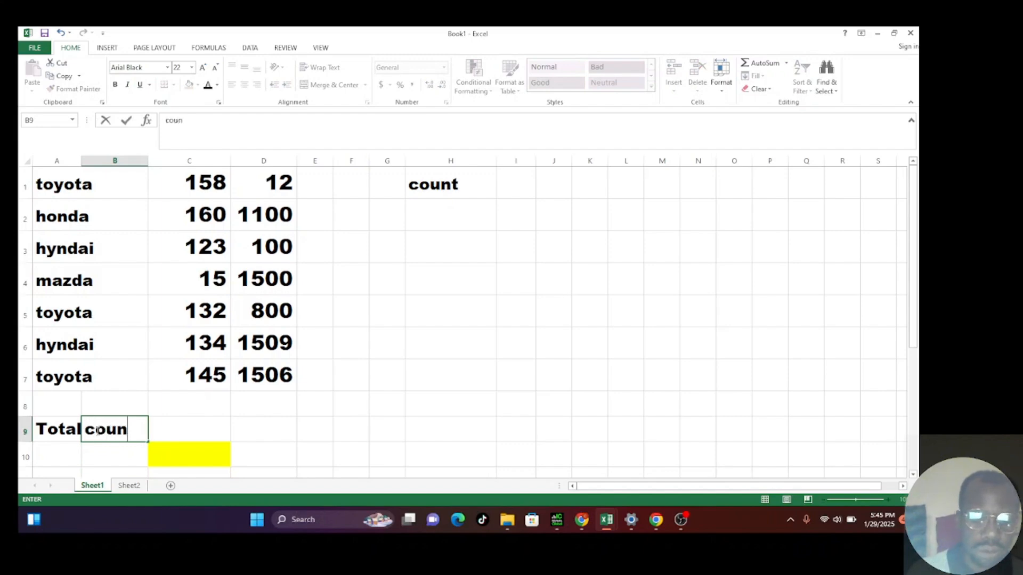
pyautogui.click(178, 435)
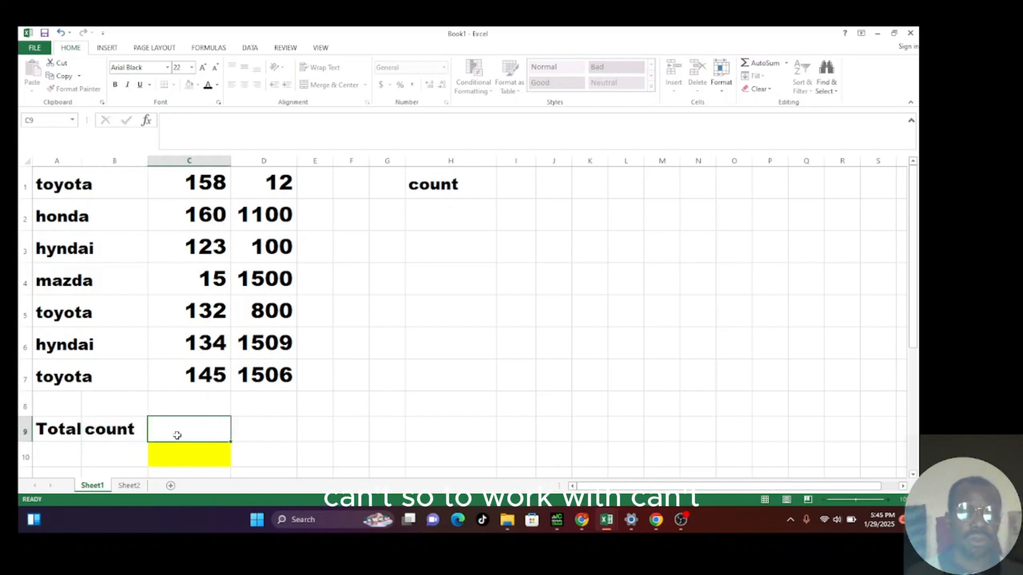
pyautogui.doubleClick(104, 433)
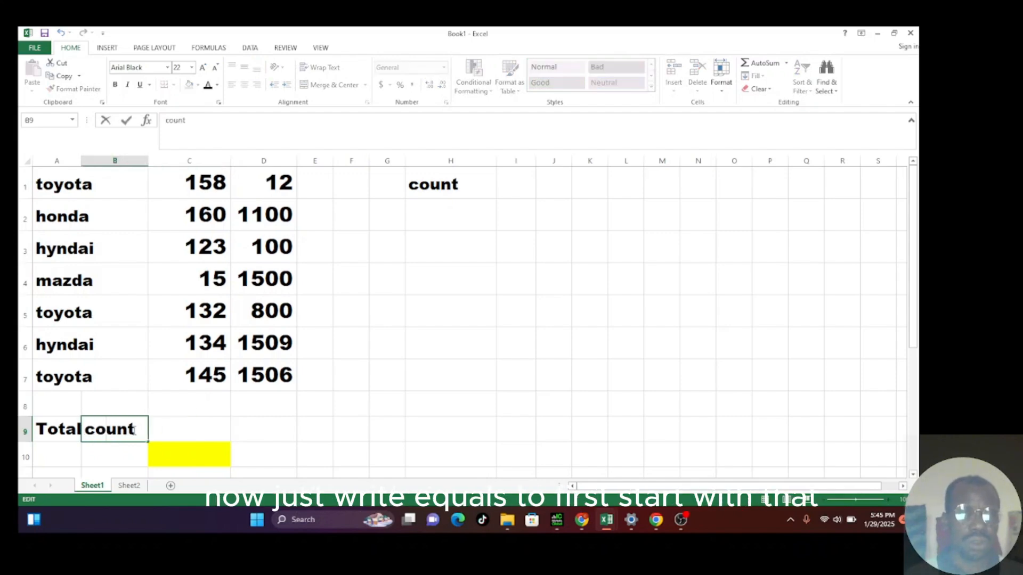
pyautogui.moveTo(130, 430); pyautogui.dragTo(85, 430)
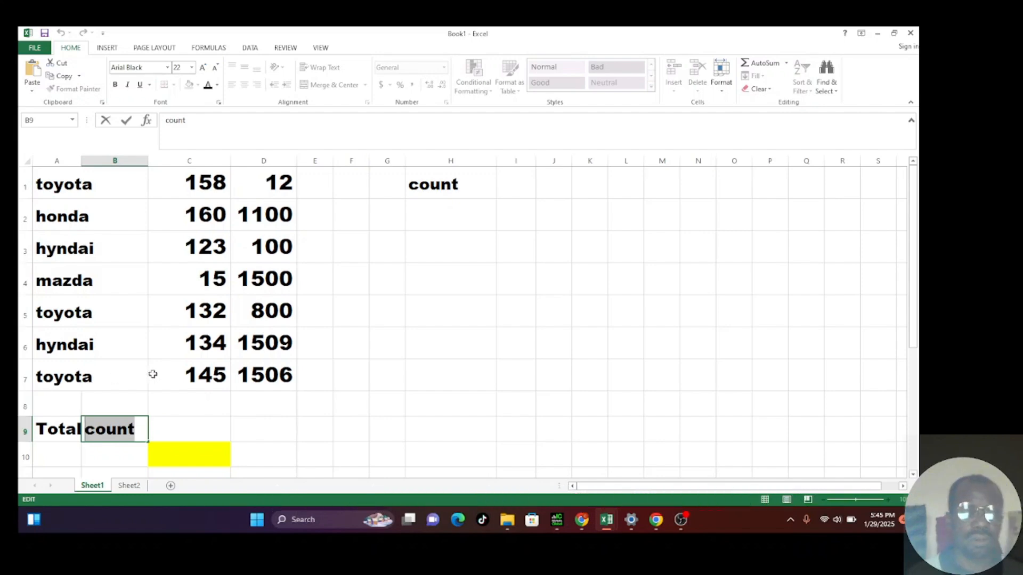
# Enter the formula =count(C1:C7) in cell C9 to count the numbers in column C.
pyautogui.click(174, 428)
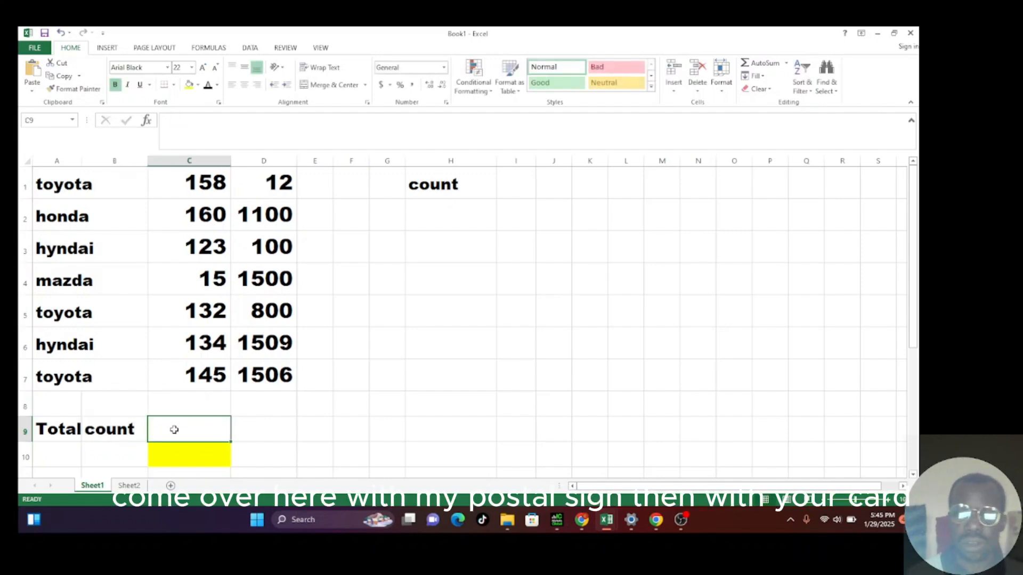
pyautogui.write('=')
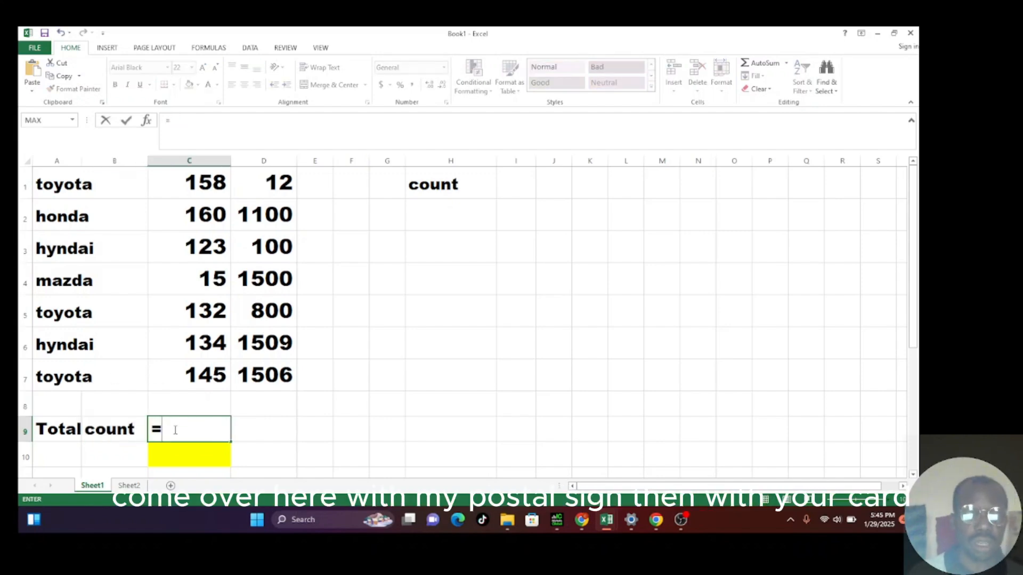
pyautogui.write('count')
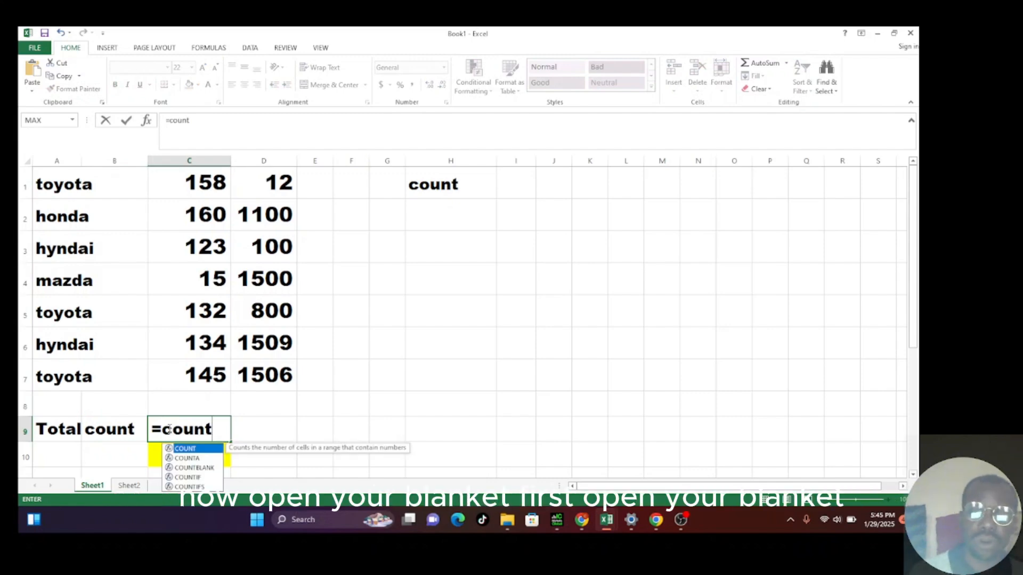
pyautogui.write('*')
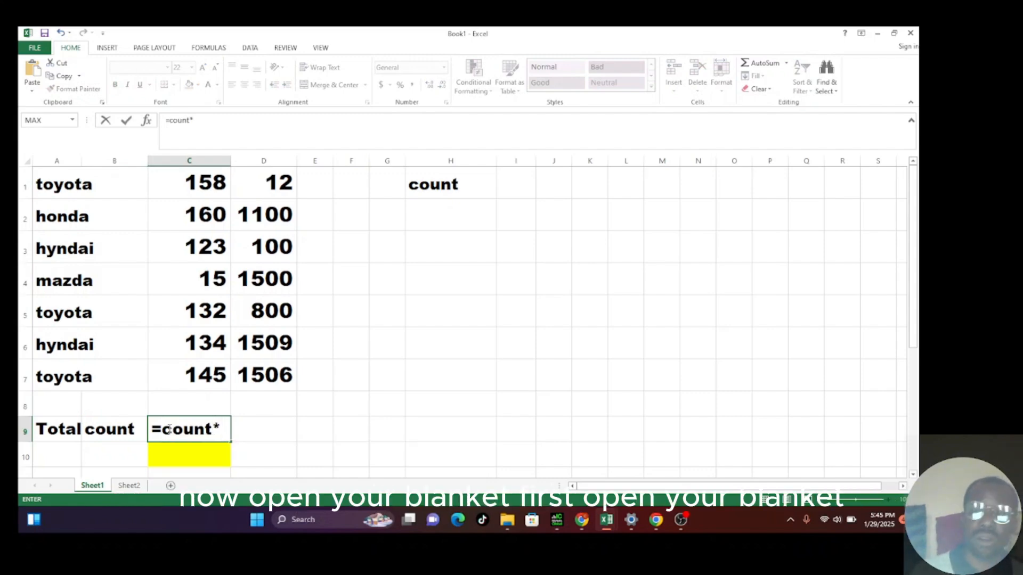
pyautogui.press('BackSpace')
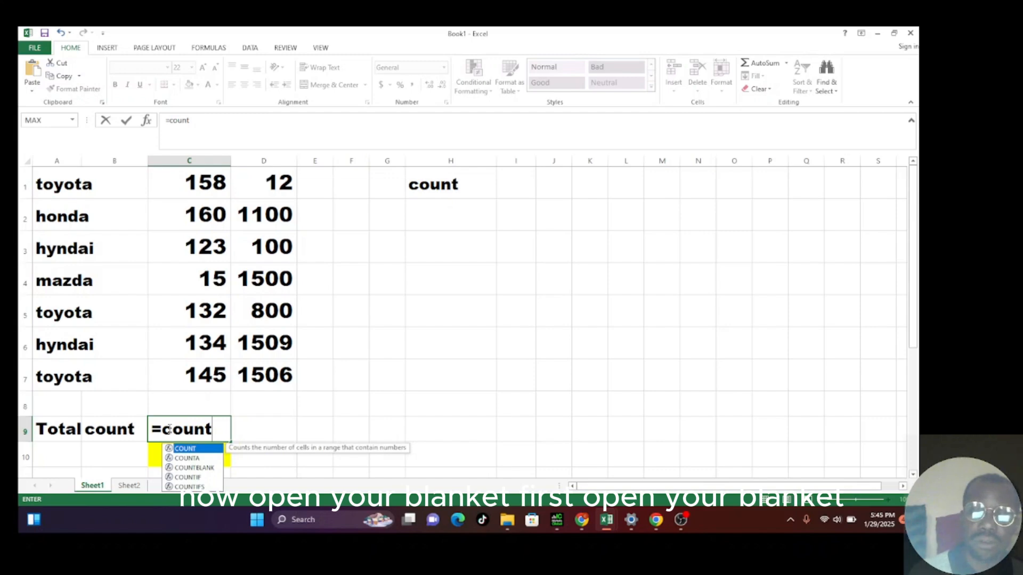
pyautogui.write('(')
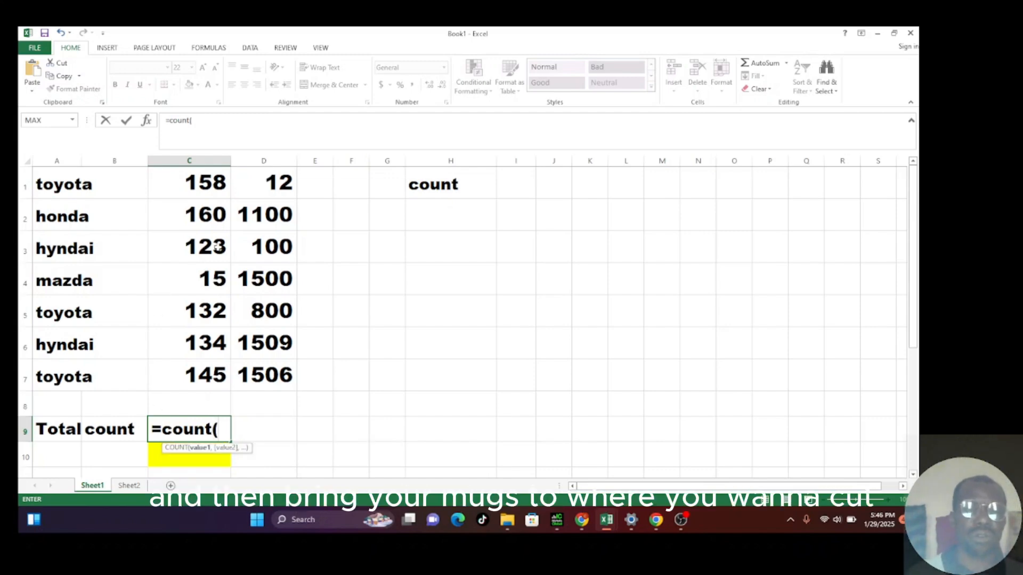
pyautogui.moveTo(216, 187); pyautogui.dragTo(214, 382)
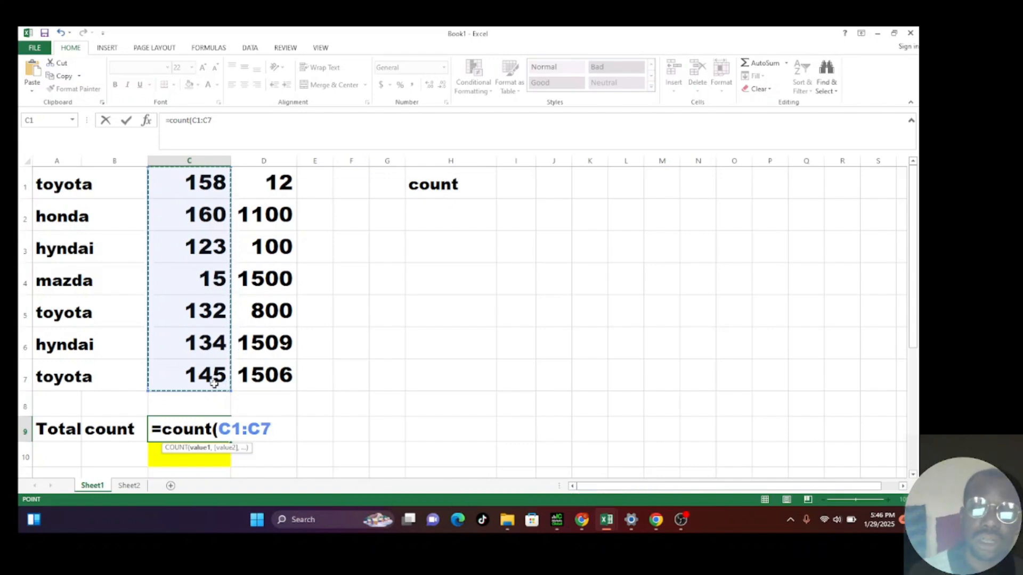
pyautogui.write(')')
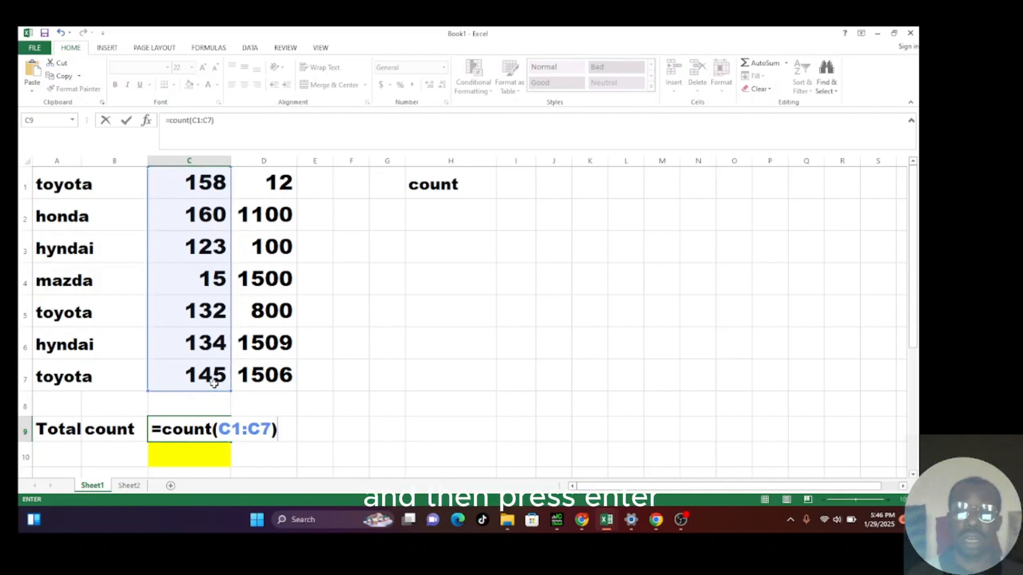
pyautogui.press('Return')
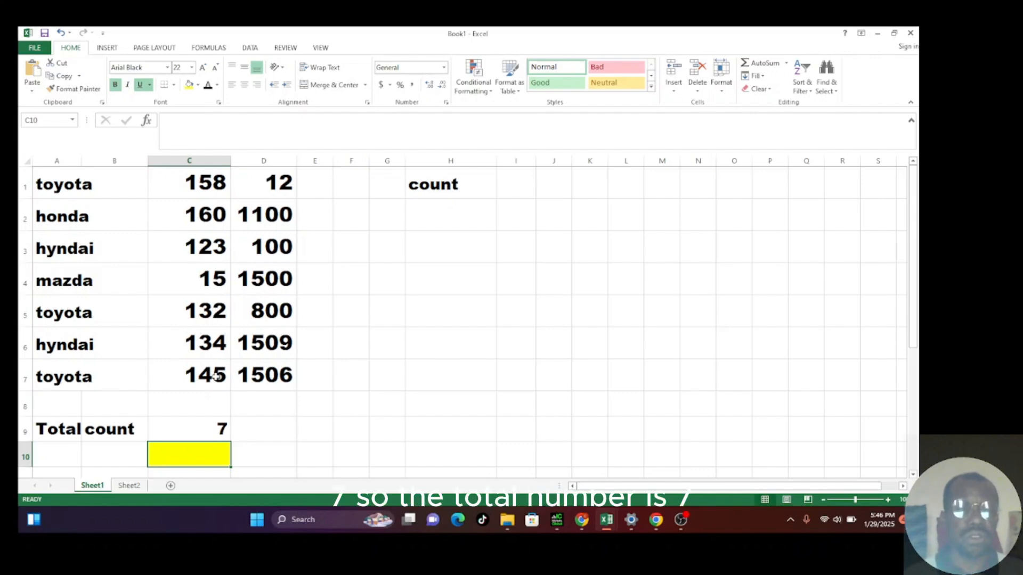
# Change the COUNT formula in cell C9 to use the car-name range A1:B7.
pyautogui.click(206, 432)
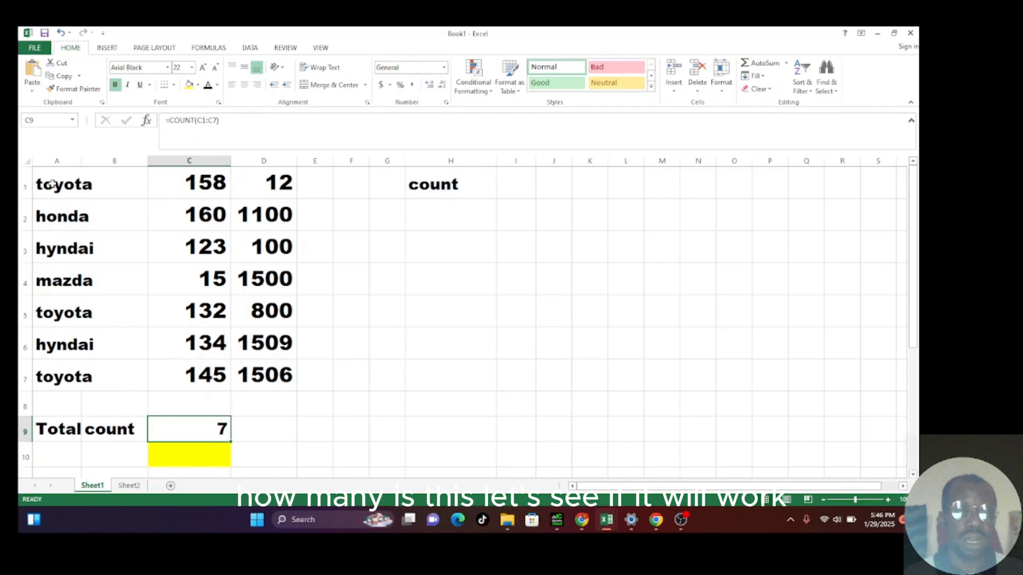
pyautogui.doubleClick(218, 434)
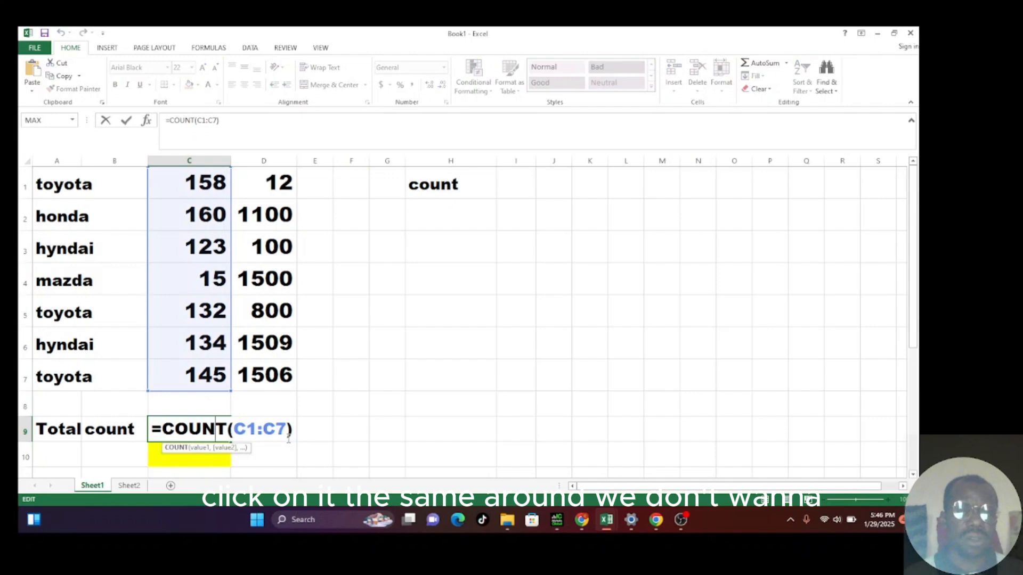
pyautogui.click(286, 429)
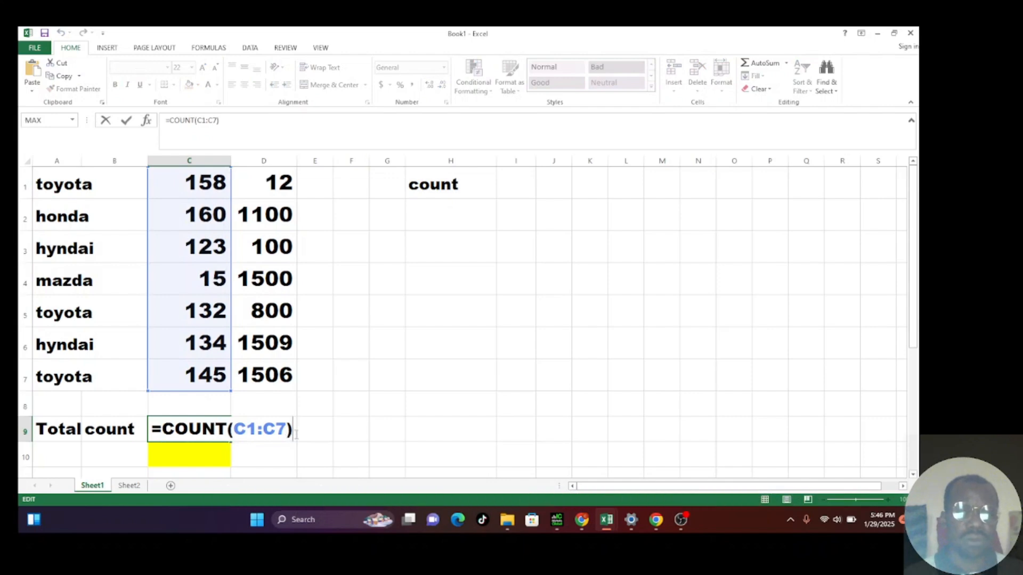
pyautogui.press('BackSpace')
pyautogui.press('BackSpace')
pyautogui.press('BackSpace')
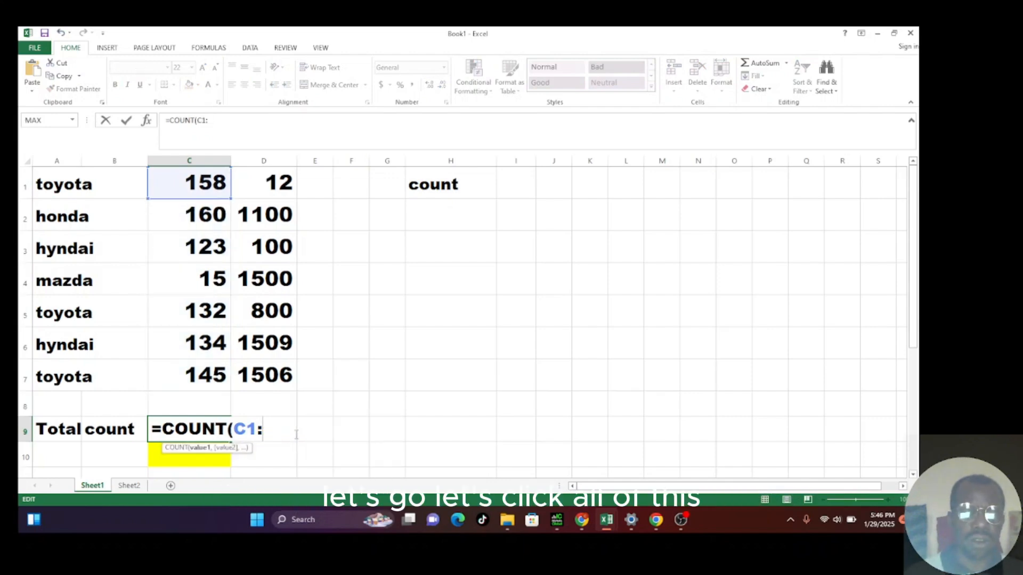
pyautogui.press('BackSpace')
pyautogui.press('BackSpace')
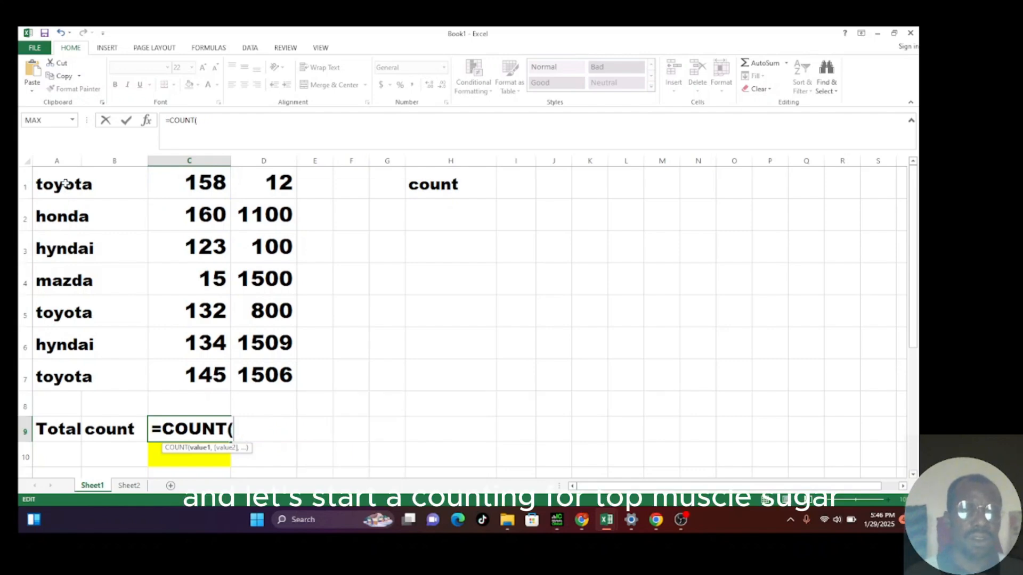
pyautogui.moveTo(65, 182); pyautogui.dragTo(85, 366)
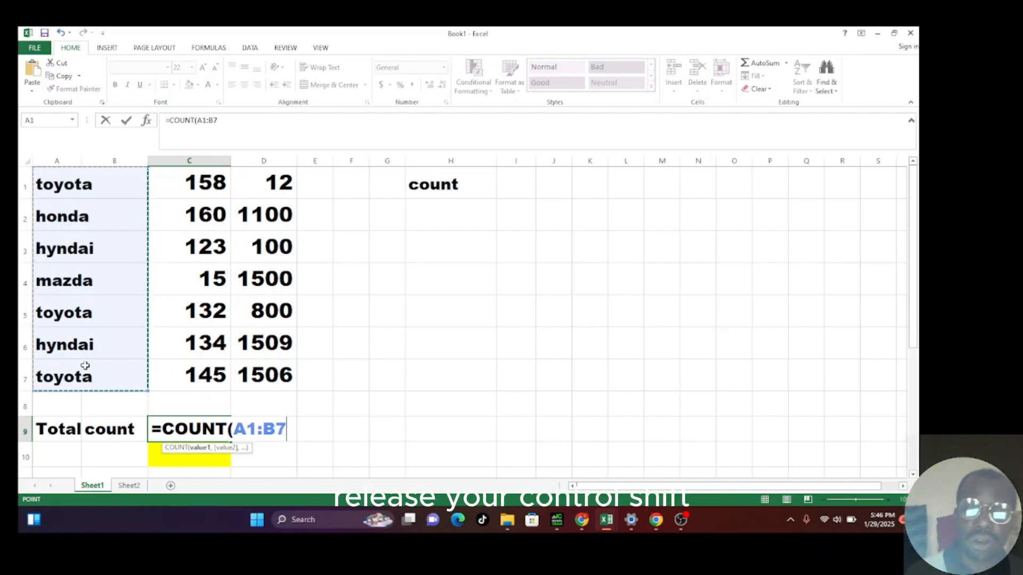
pyautogui.write(')')
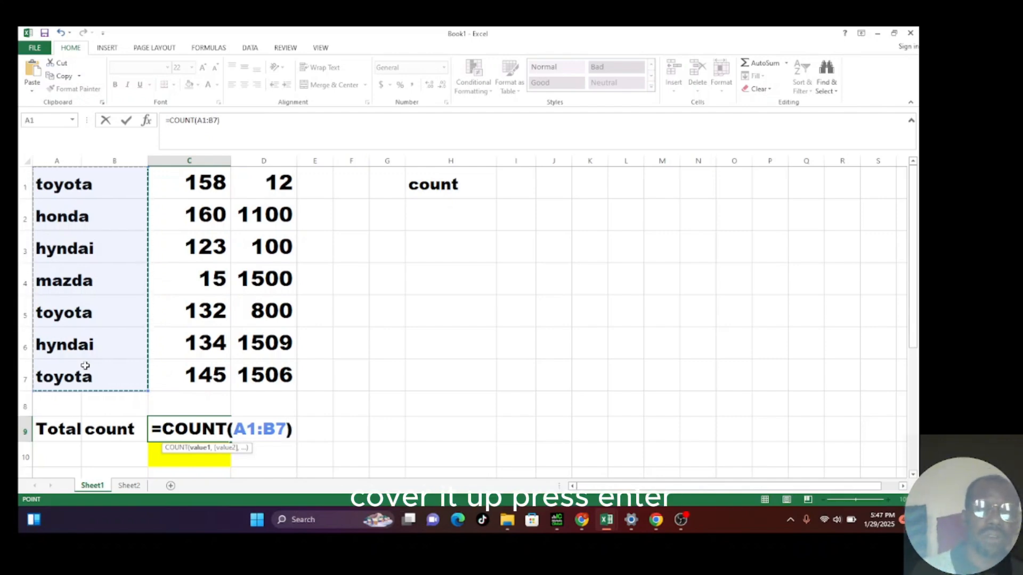
pyautogui.press('Return')
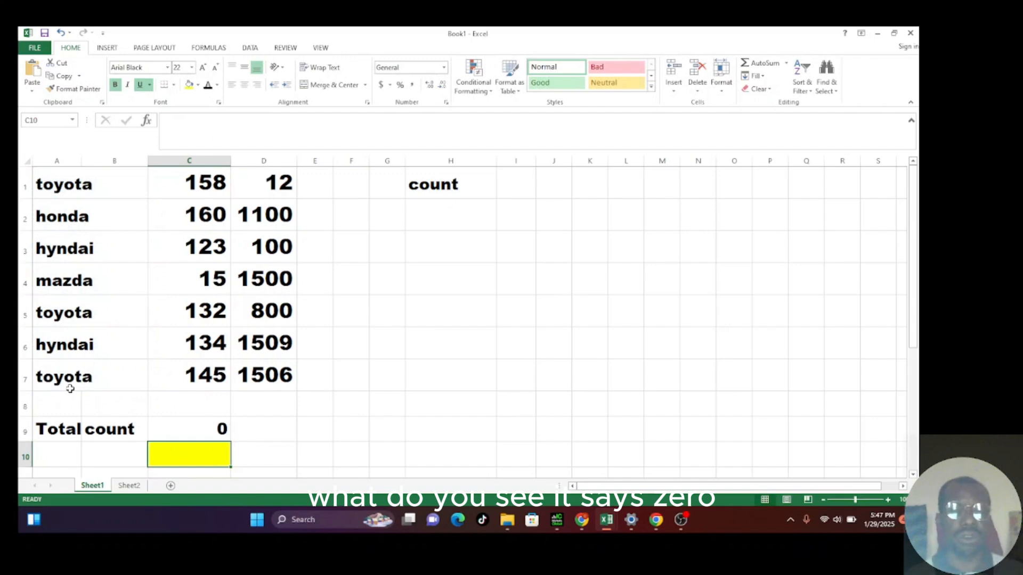